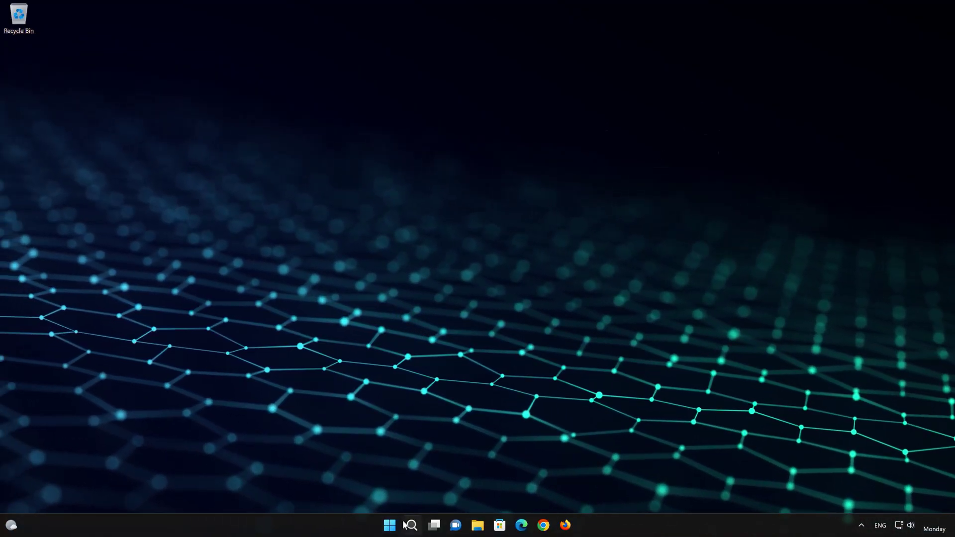
- Open Settings from Start and display Apps > Installed apps, listing 53 apps by name
{"action": "left_click", "coordinate": [389, 525]}
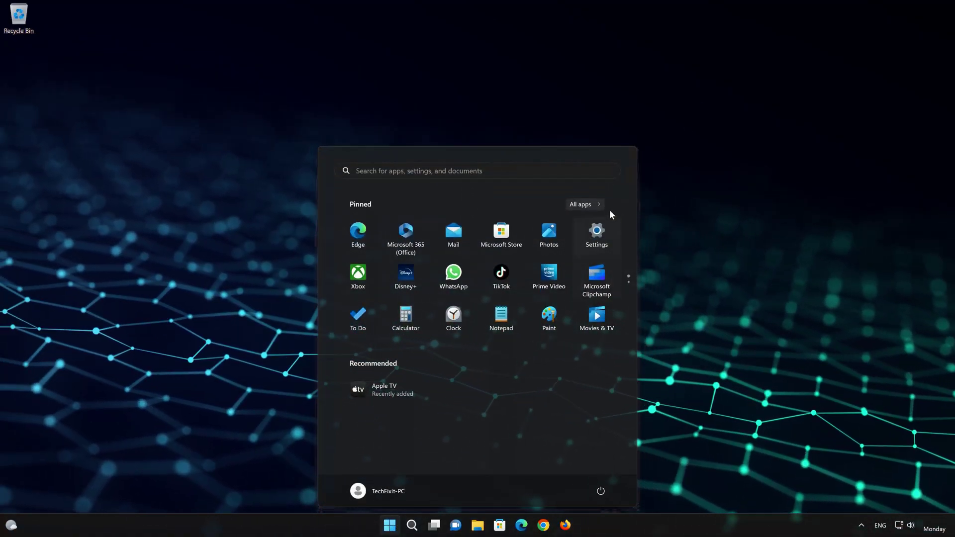
{"action": "left_click", "coordinate": [600, 232]}
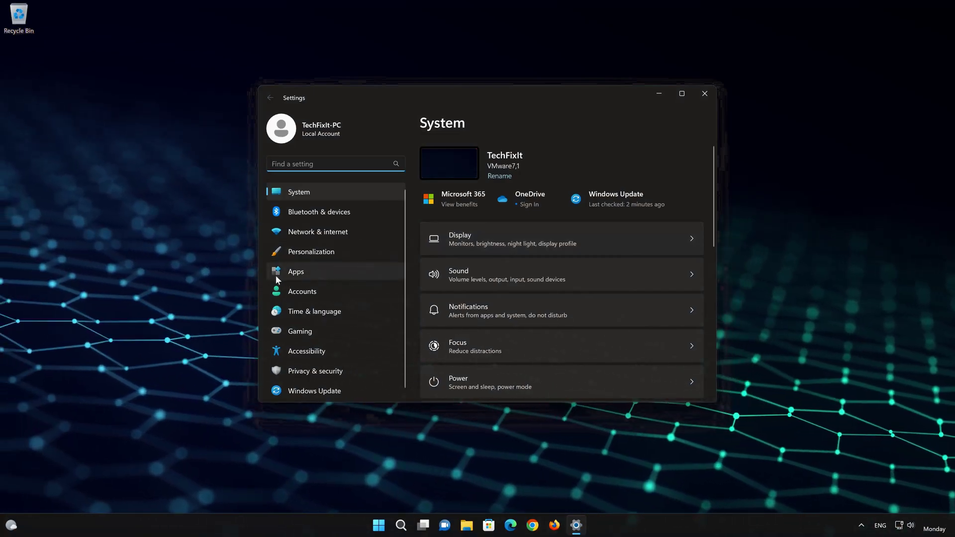
{"action": "left_click", "coordinate": [316, 271]}
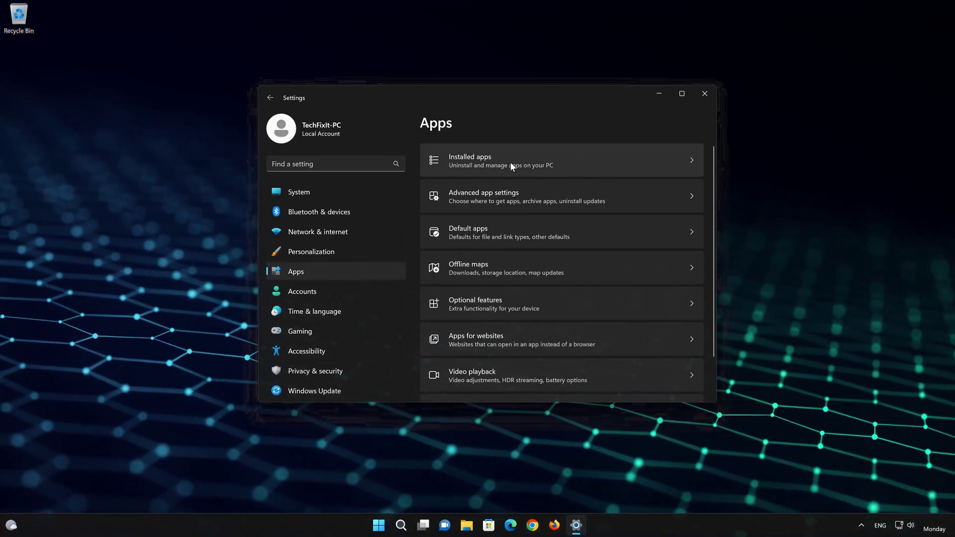
{"action": "left_click", "coordinate": [510, 163]}
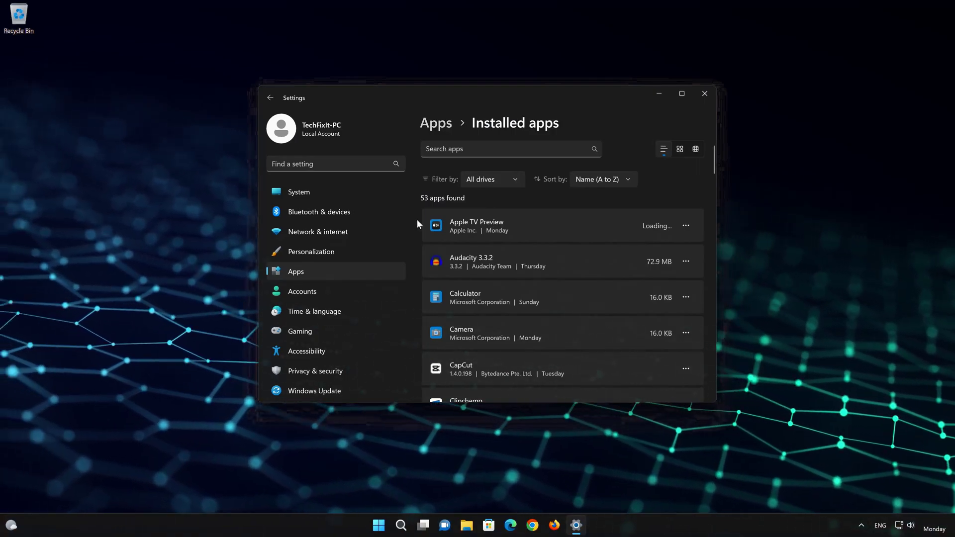
- Open Apple TV Preview's Advanced options and scroll down to its Reset section
{"action": "left_click", "coordinate": [686, 226]}
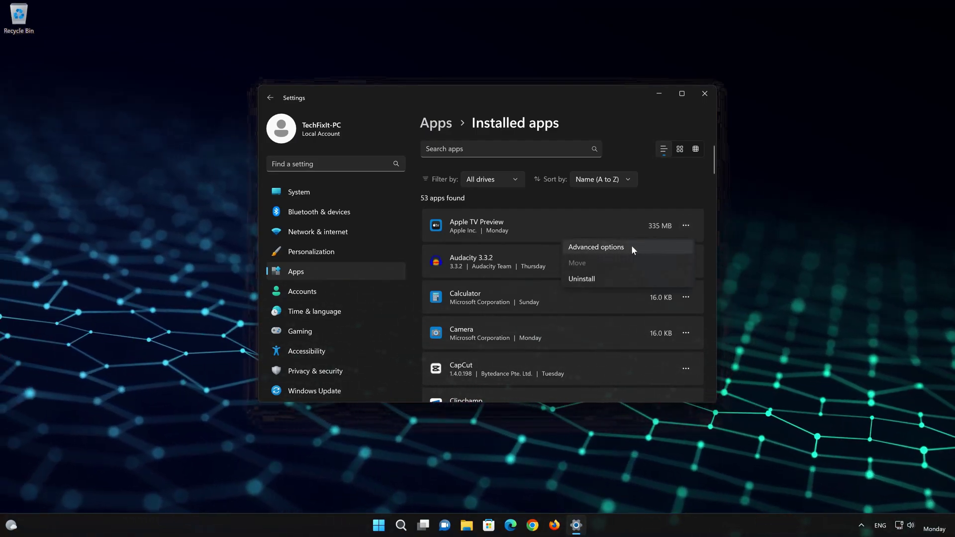
{"action": "left_click", "coordinate": [637, 250]}
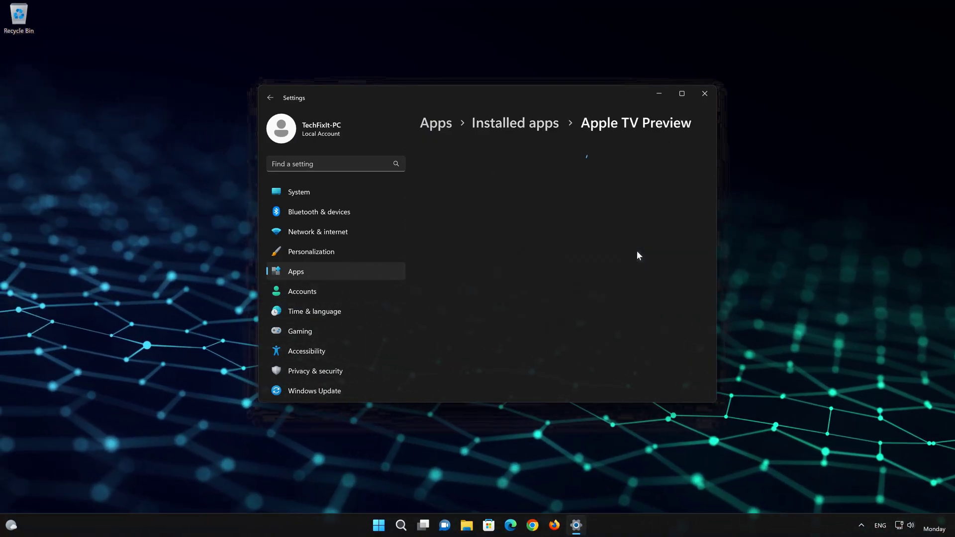
{"action": "scroll", "coordinate": [543, 273], "scroll_direction": "down", "scroll_amount": 5}
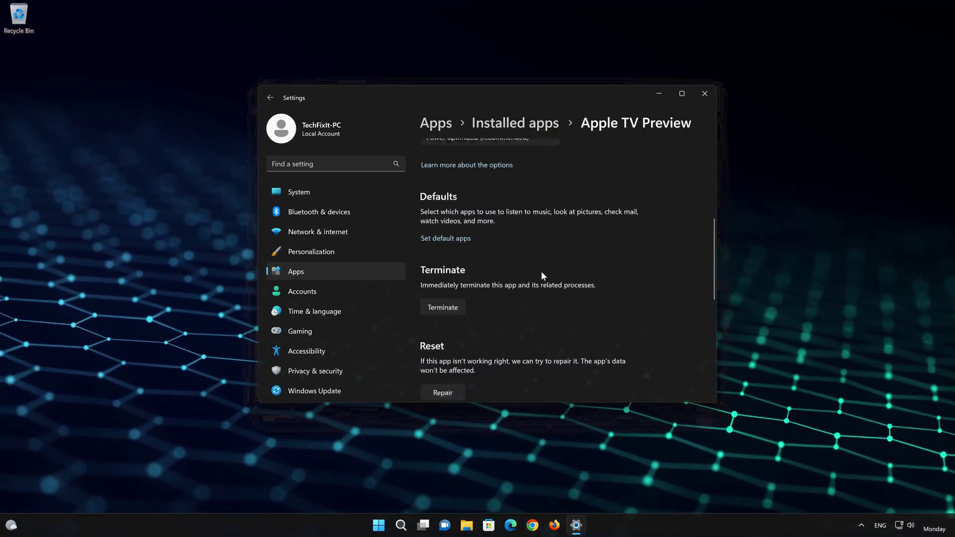
{"action": "scroll", "coordinate": [540, 274], "scroll_direction": "down", "scroll_amount": 3}
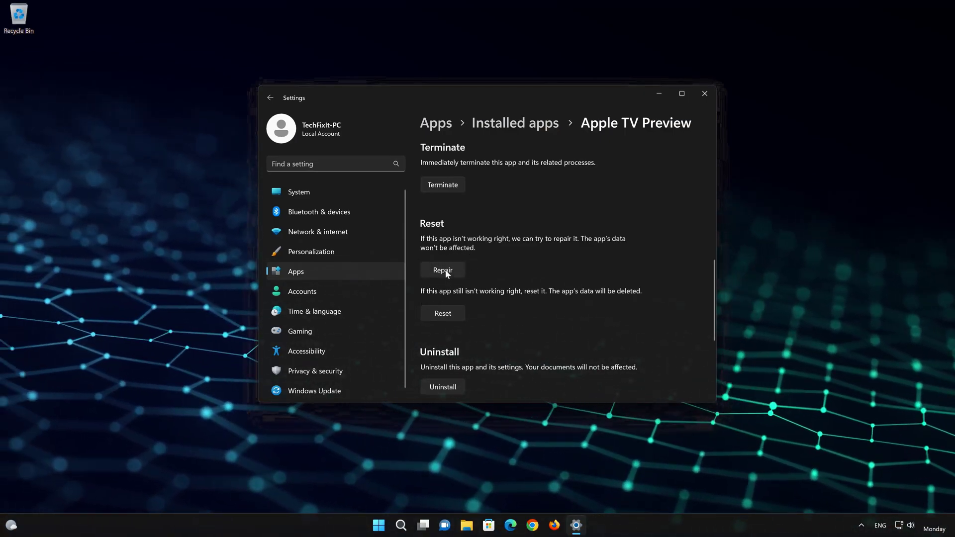
- Repair Apple TV Preview, then reset it, confirming deletion of its app data
{"action": "left_click", "coordinate": [435, 271]}
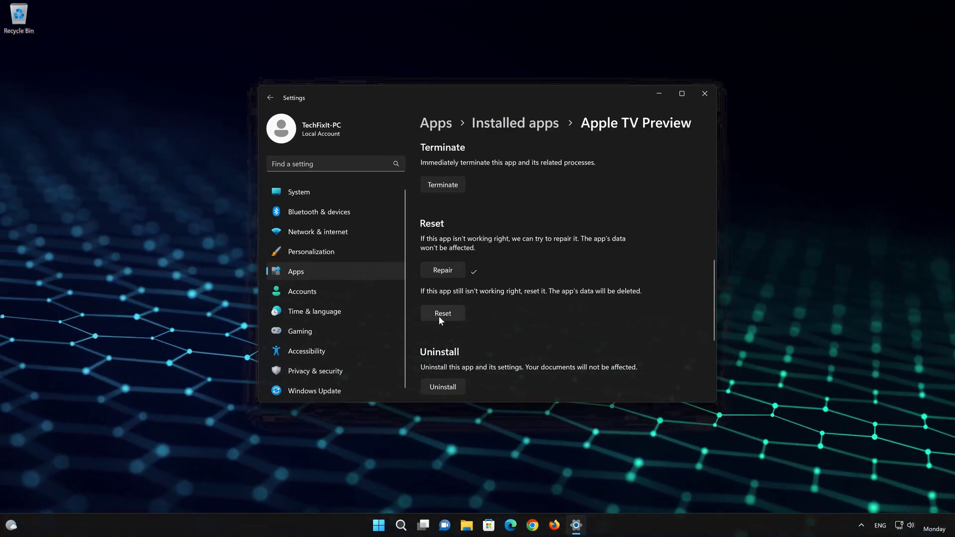
{"action": "left_click", "coordinate": [439, 315]}
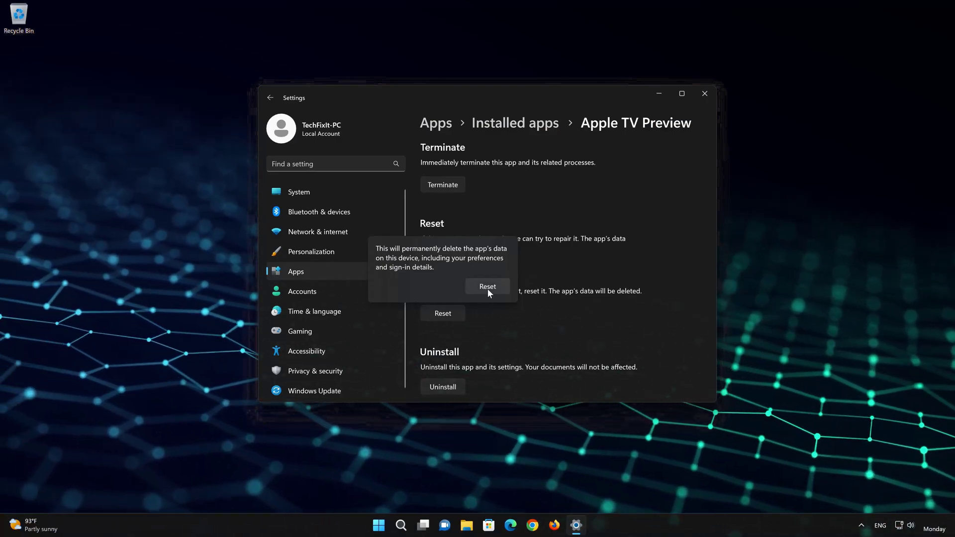
{"action": "left_click", "coordinate": [487, 287]}
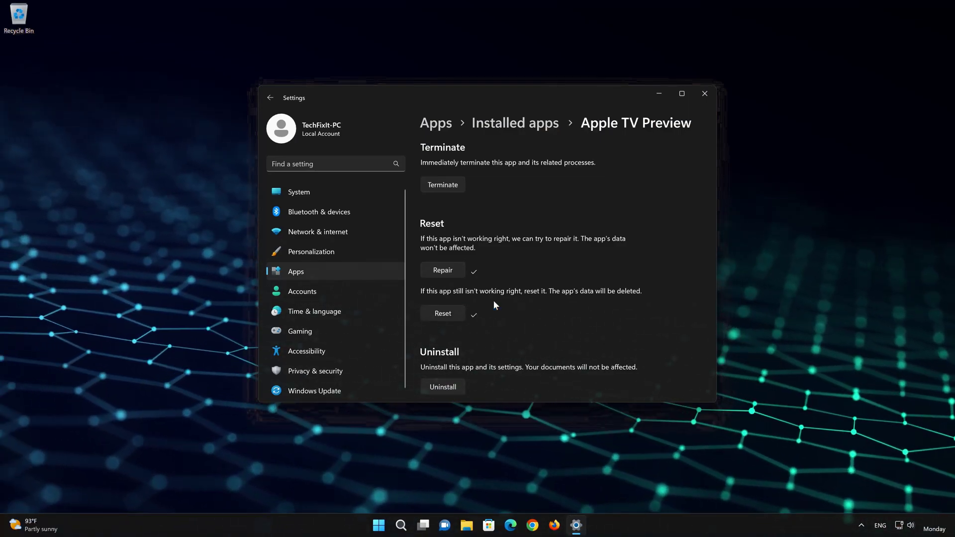
{"action": "scroll", "coordinate": [487, 301], "scroll_direction": "down", "scroll_amount": 2}
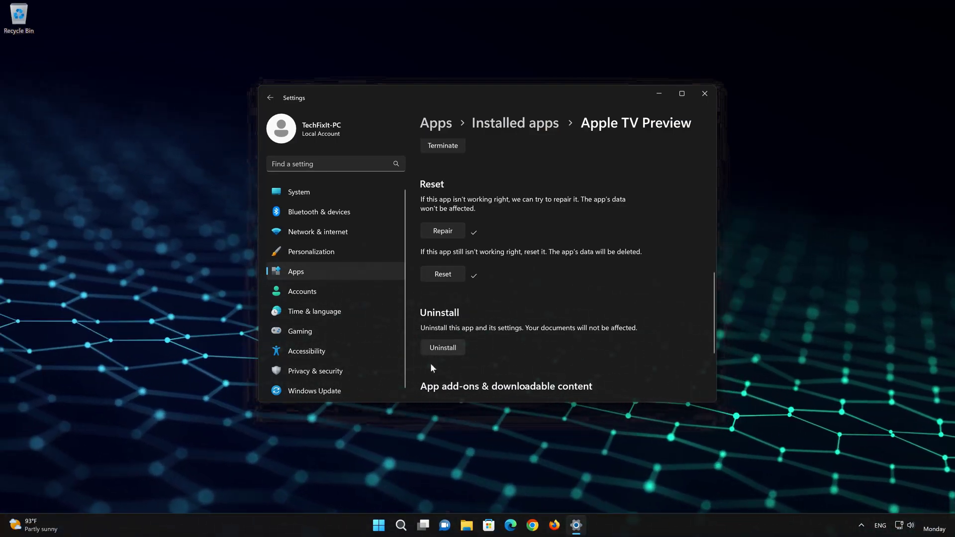
- Uninstall Apple TV Preview, confirming the prompt, then close the Settings window
{"action": "left_click", "coordinate": [442, 349]}
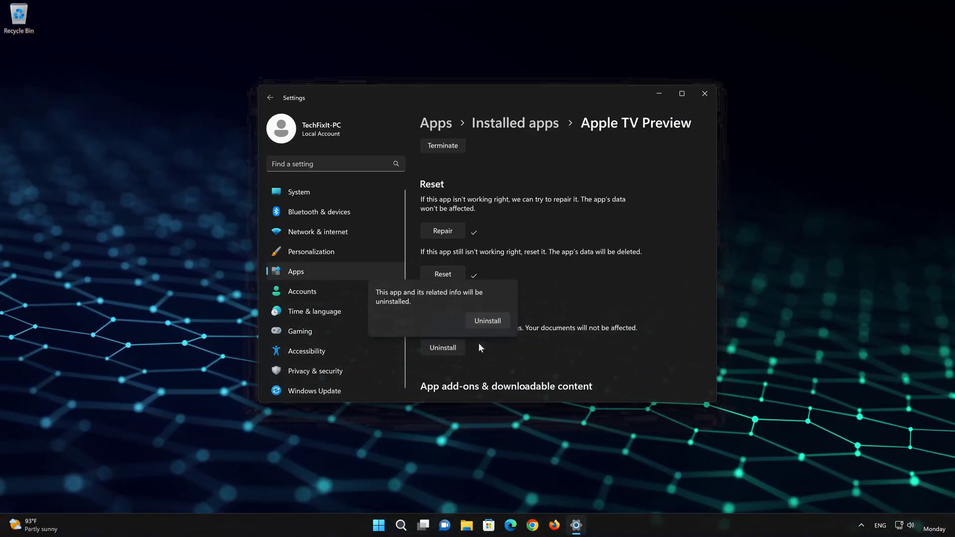
{"action": "left_click", "coordinate": [485, 321]}
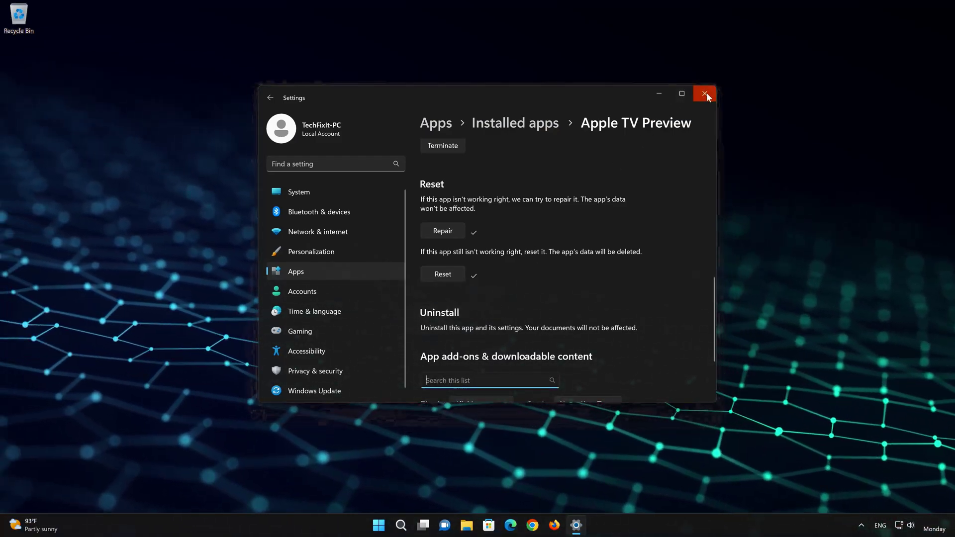
{"action": "left_click", "coordinate": [706, 93]}
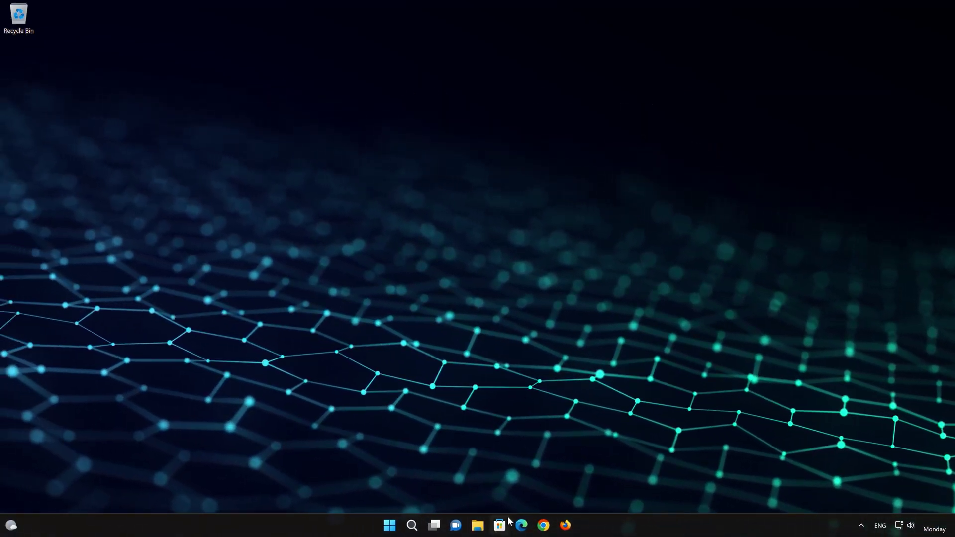
- In Microsoft Store, search 'apple tv' and open the Apple TV Preview product page
{"action": "left_click", "coordinate": [507, 521]}
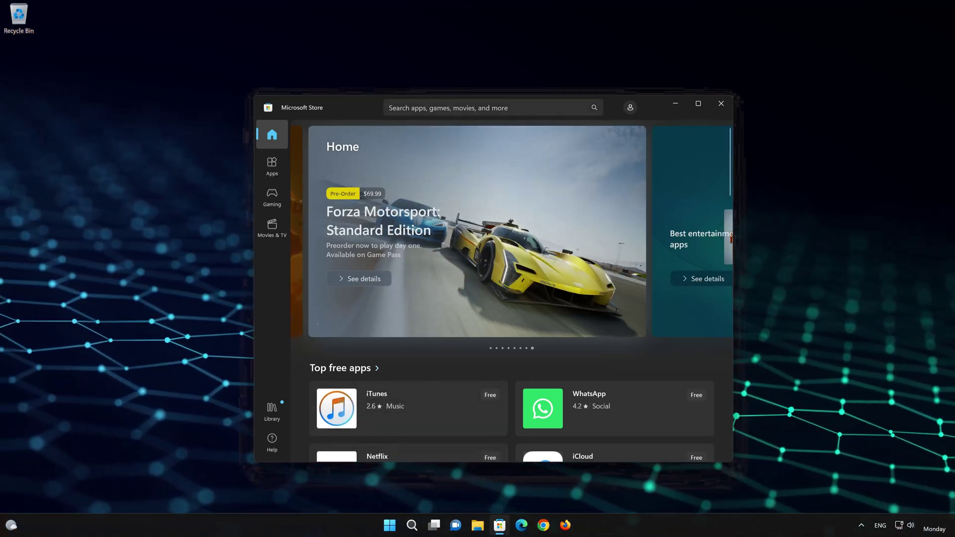
{"action": "left_click", "coordinate": [447, 107]}
{"action": "type", "text": "a"}
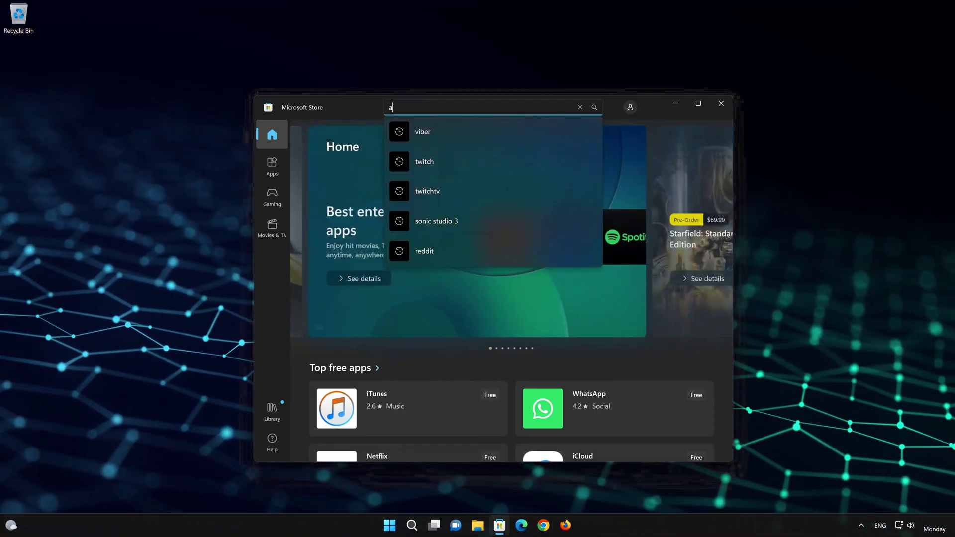
{"action": "type", "text": "pple t"}
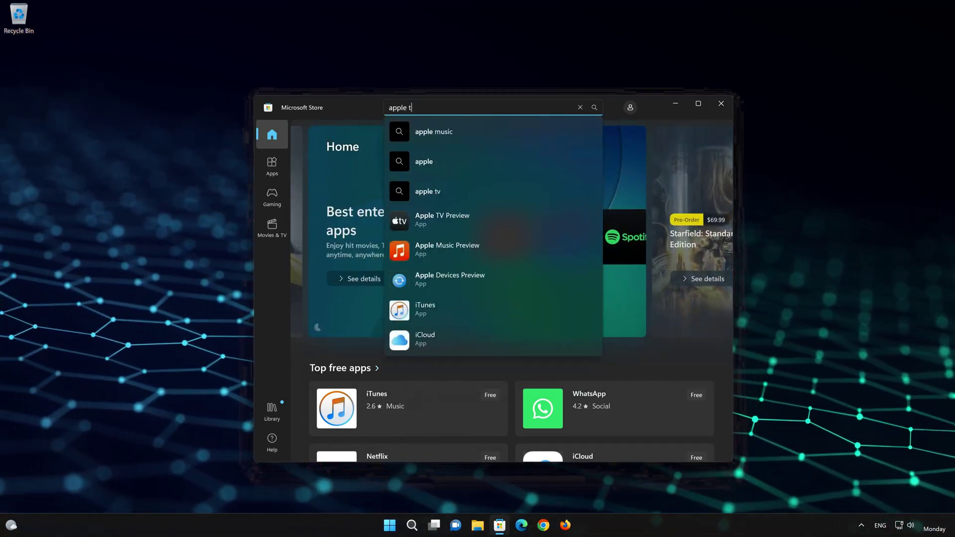
{"action": "type", "text": "v"}
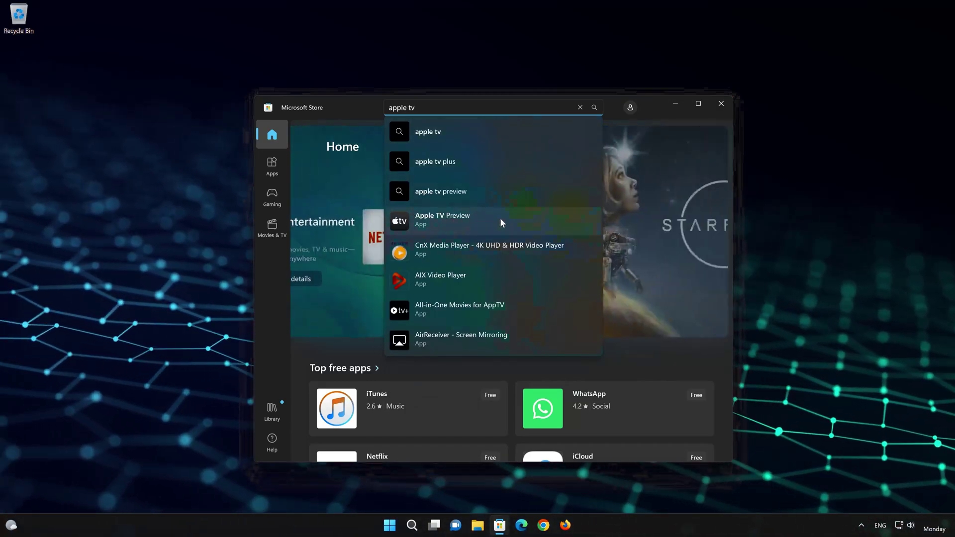
{"action": "left_click", "coordinate": [464, 220]}
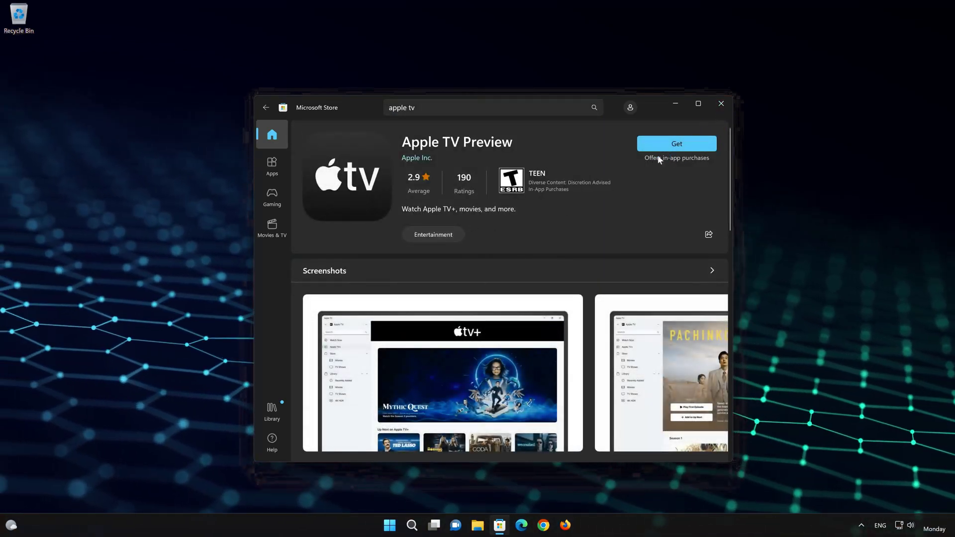
- Get Apple TV Preview from the Store and open it once installed
{"action": "left_click", "coordinate": [682, 140]}
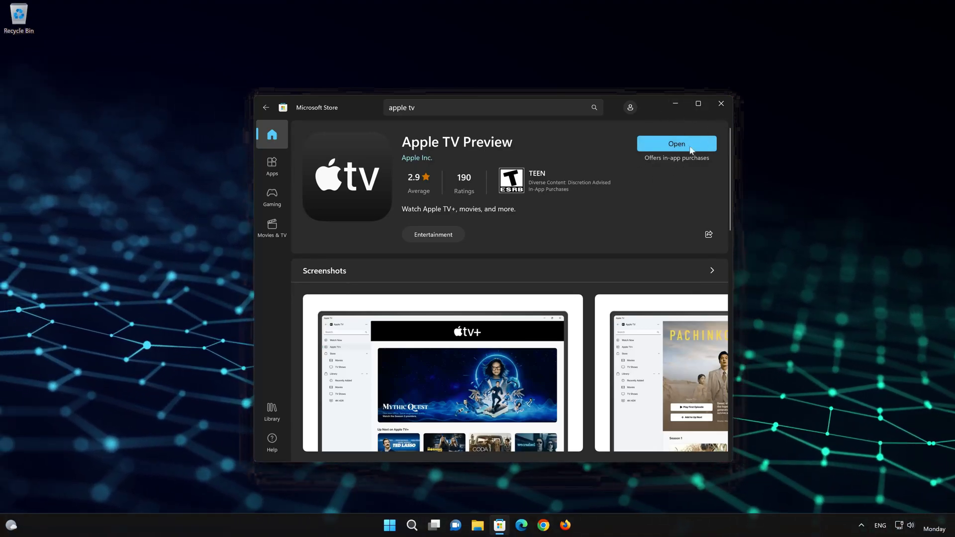
{"action": "left_click", "coordinate": [686, 147]}
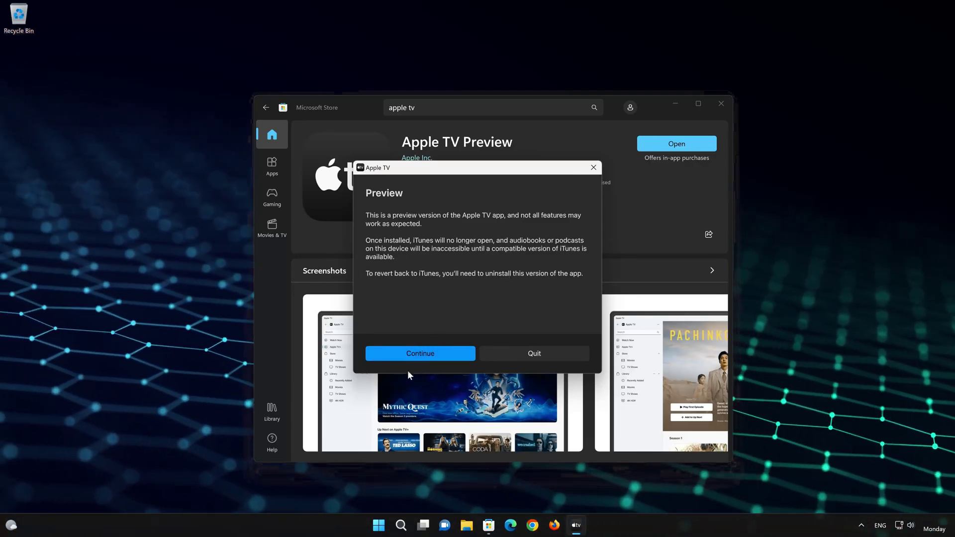
- Continue past the preview notice, agree to the licence, start watching, then close Apple TV
{"action": "left_click", "coordinate": [430, 350]}
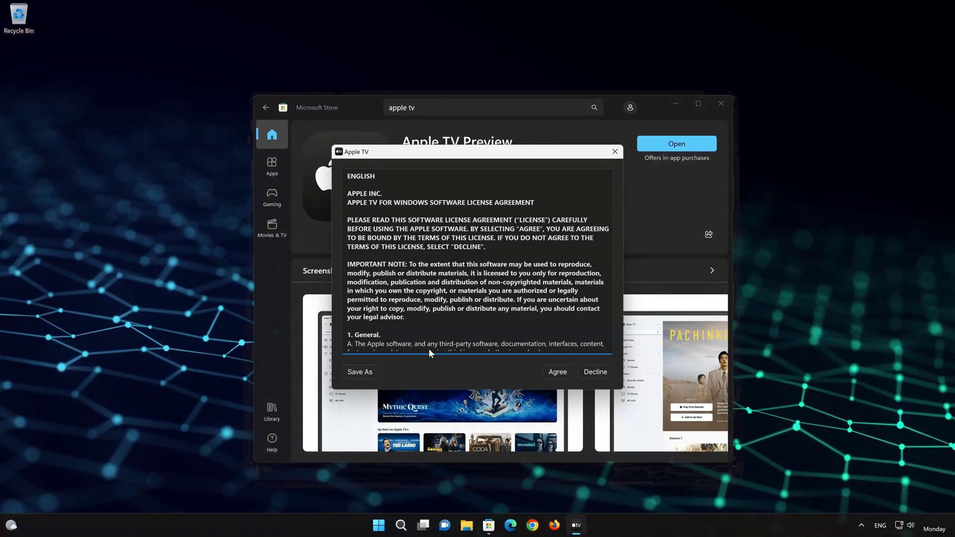
{"action": "left_click", "coordinate": [557, 372]}
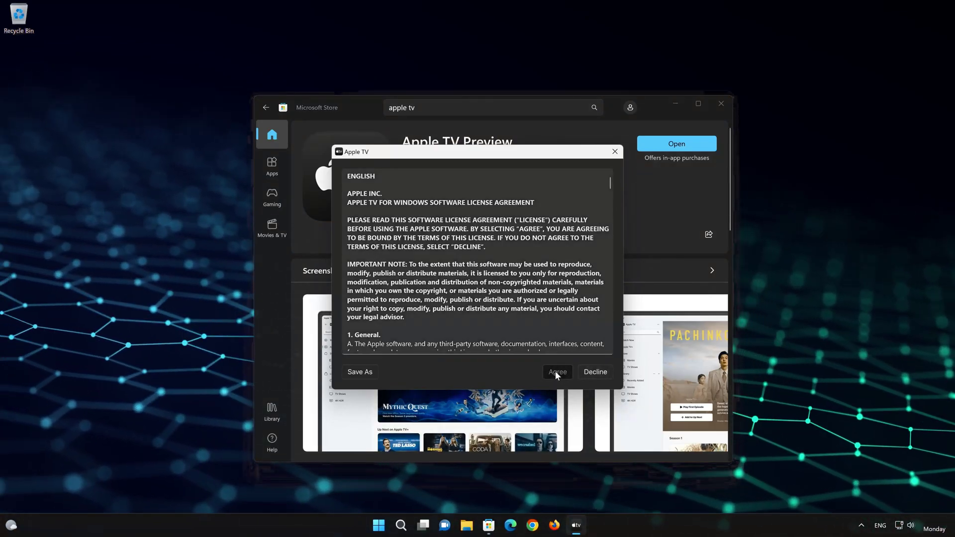
{"action": "left_click", "coordinate": [555, 372]}
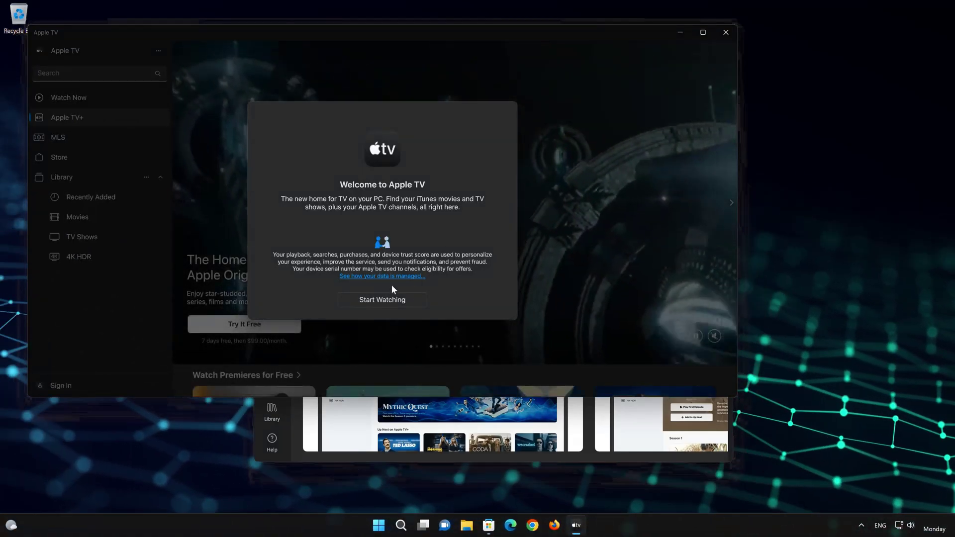
{"action": "left_click", "coordinate": [378, 300]}
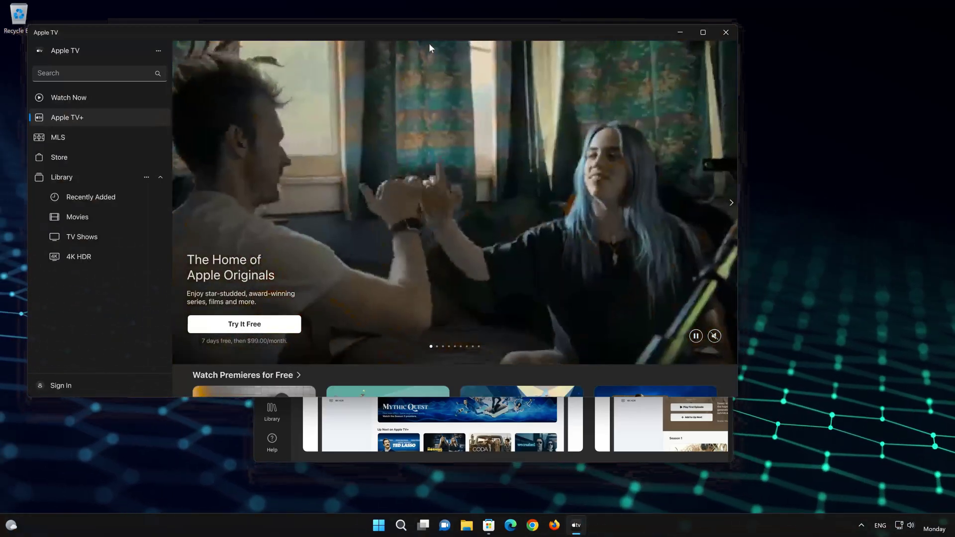
{"action": "left_click_drag", "start_coordinate": [429, 43], "coordinate": [566, 69]}
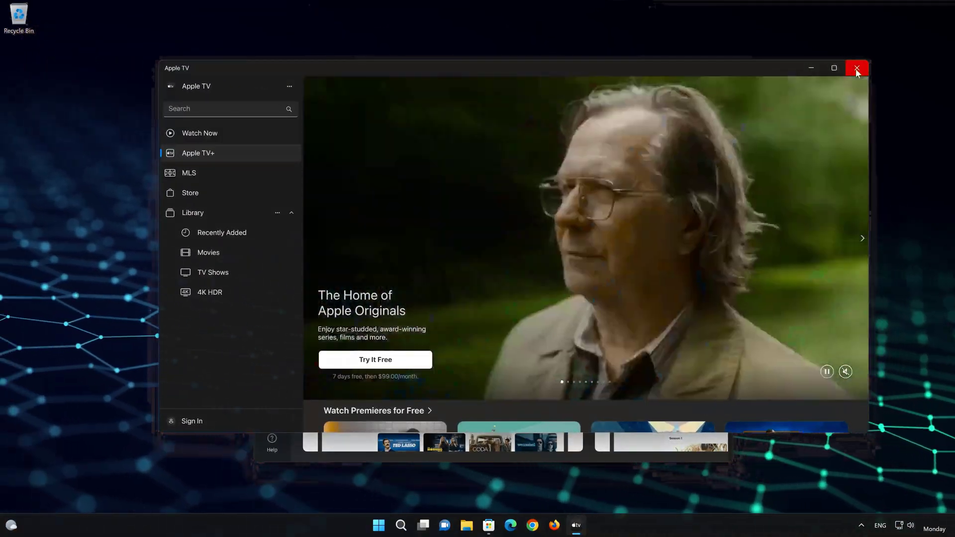
{"action": "left_click", "coordinate": [855, 68]}
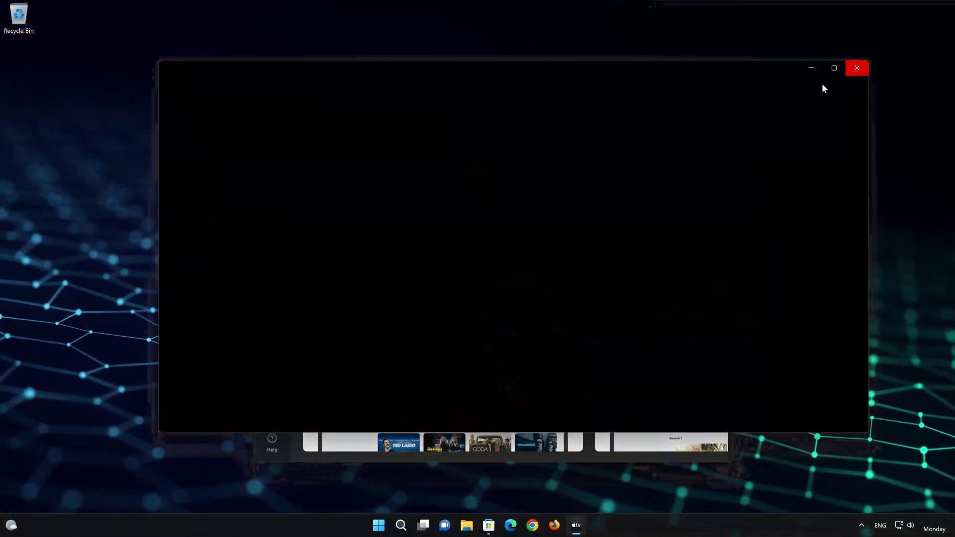
- Open the first Apple TV Preview screenshot full size and page through to Screenshot 6 of 6
{"action": "left_click", "coordinate": [454, 335]}
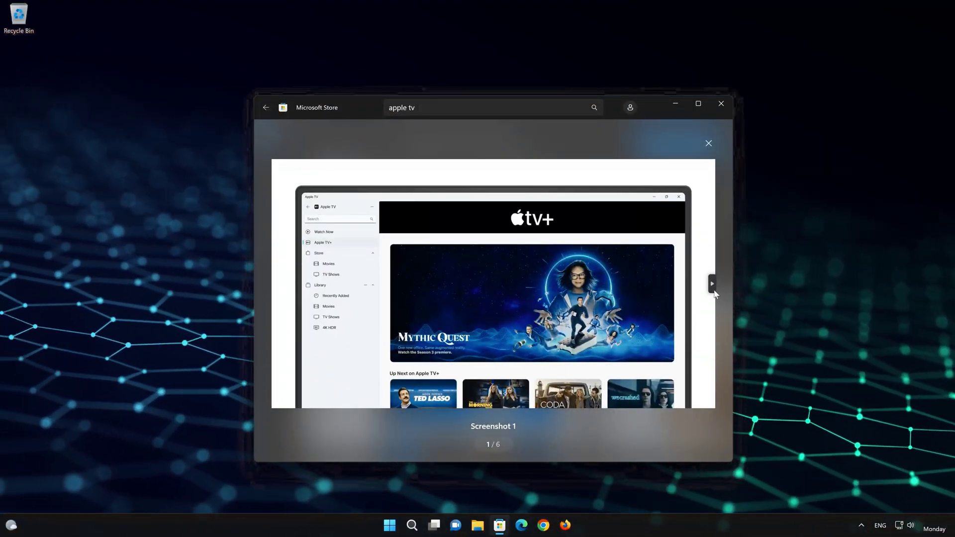
{"action": "left_click", "coordinate": [714, 292]}
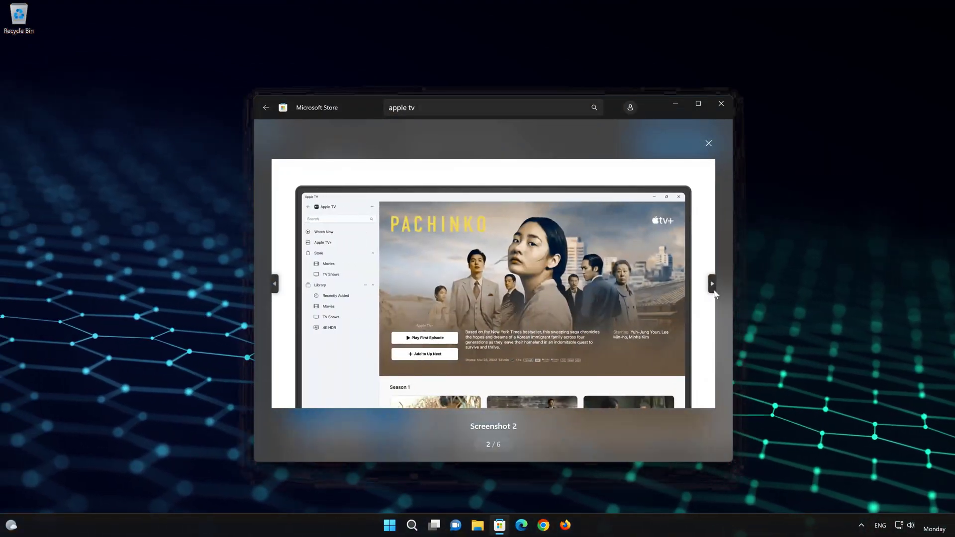
{"action": "left_click", "coordinate": [713, 282]}
{"action": "left_click", "coordinate": [713, 283]}
{"action": "left_click", "coordinate": [713, 283]}
{"action": "left_click", "coordinate": [713, 282]}
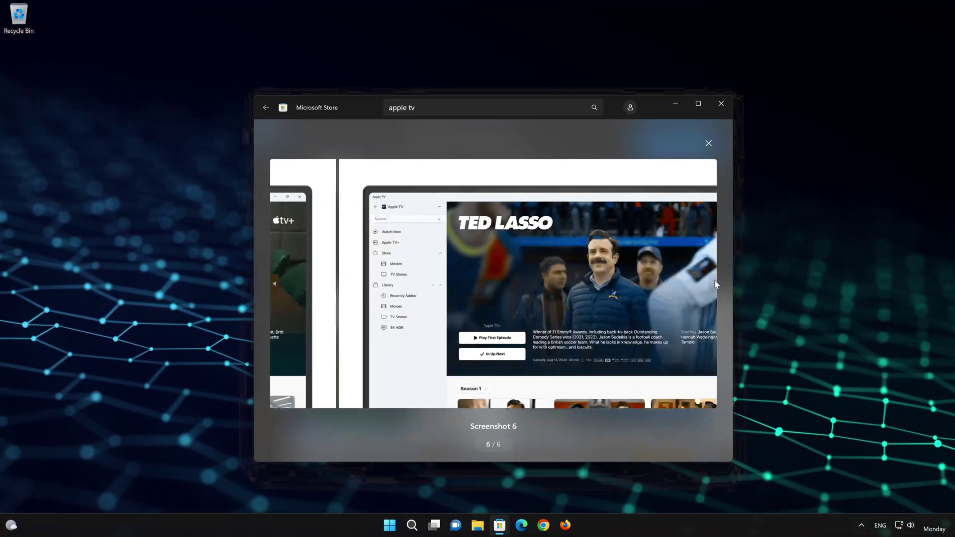